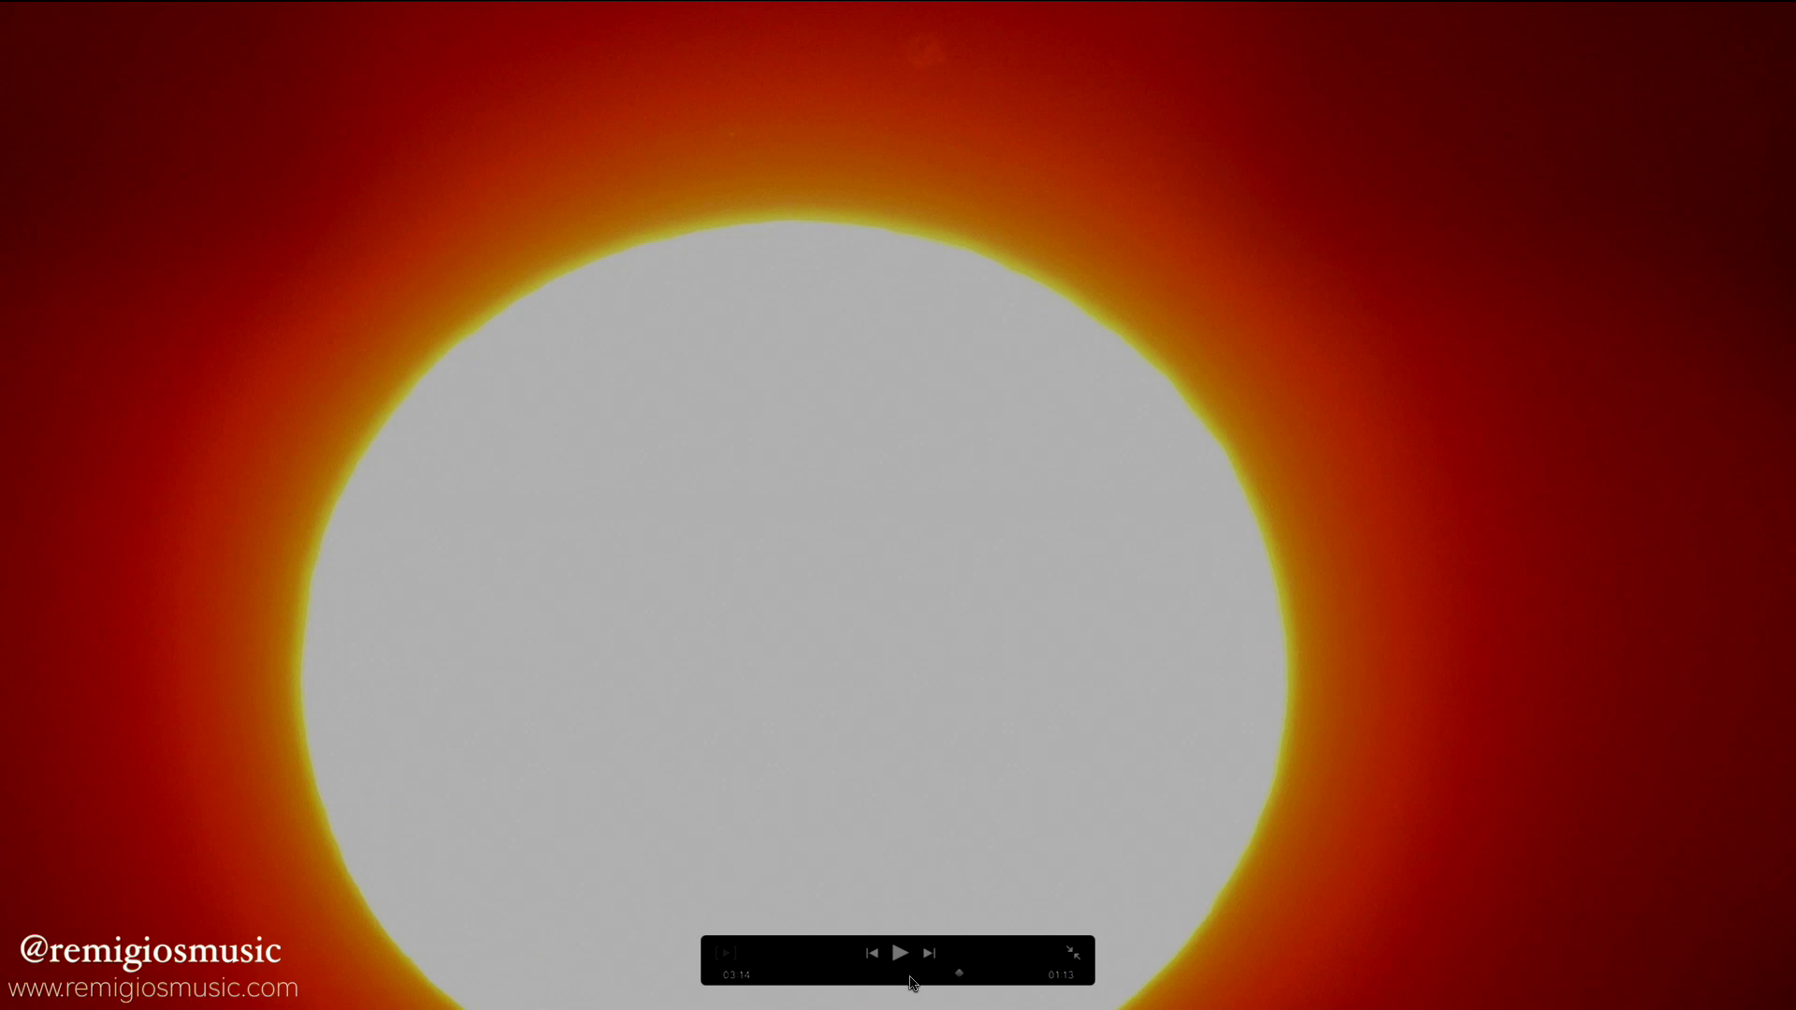
click(911, 977)
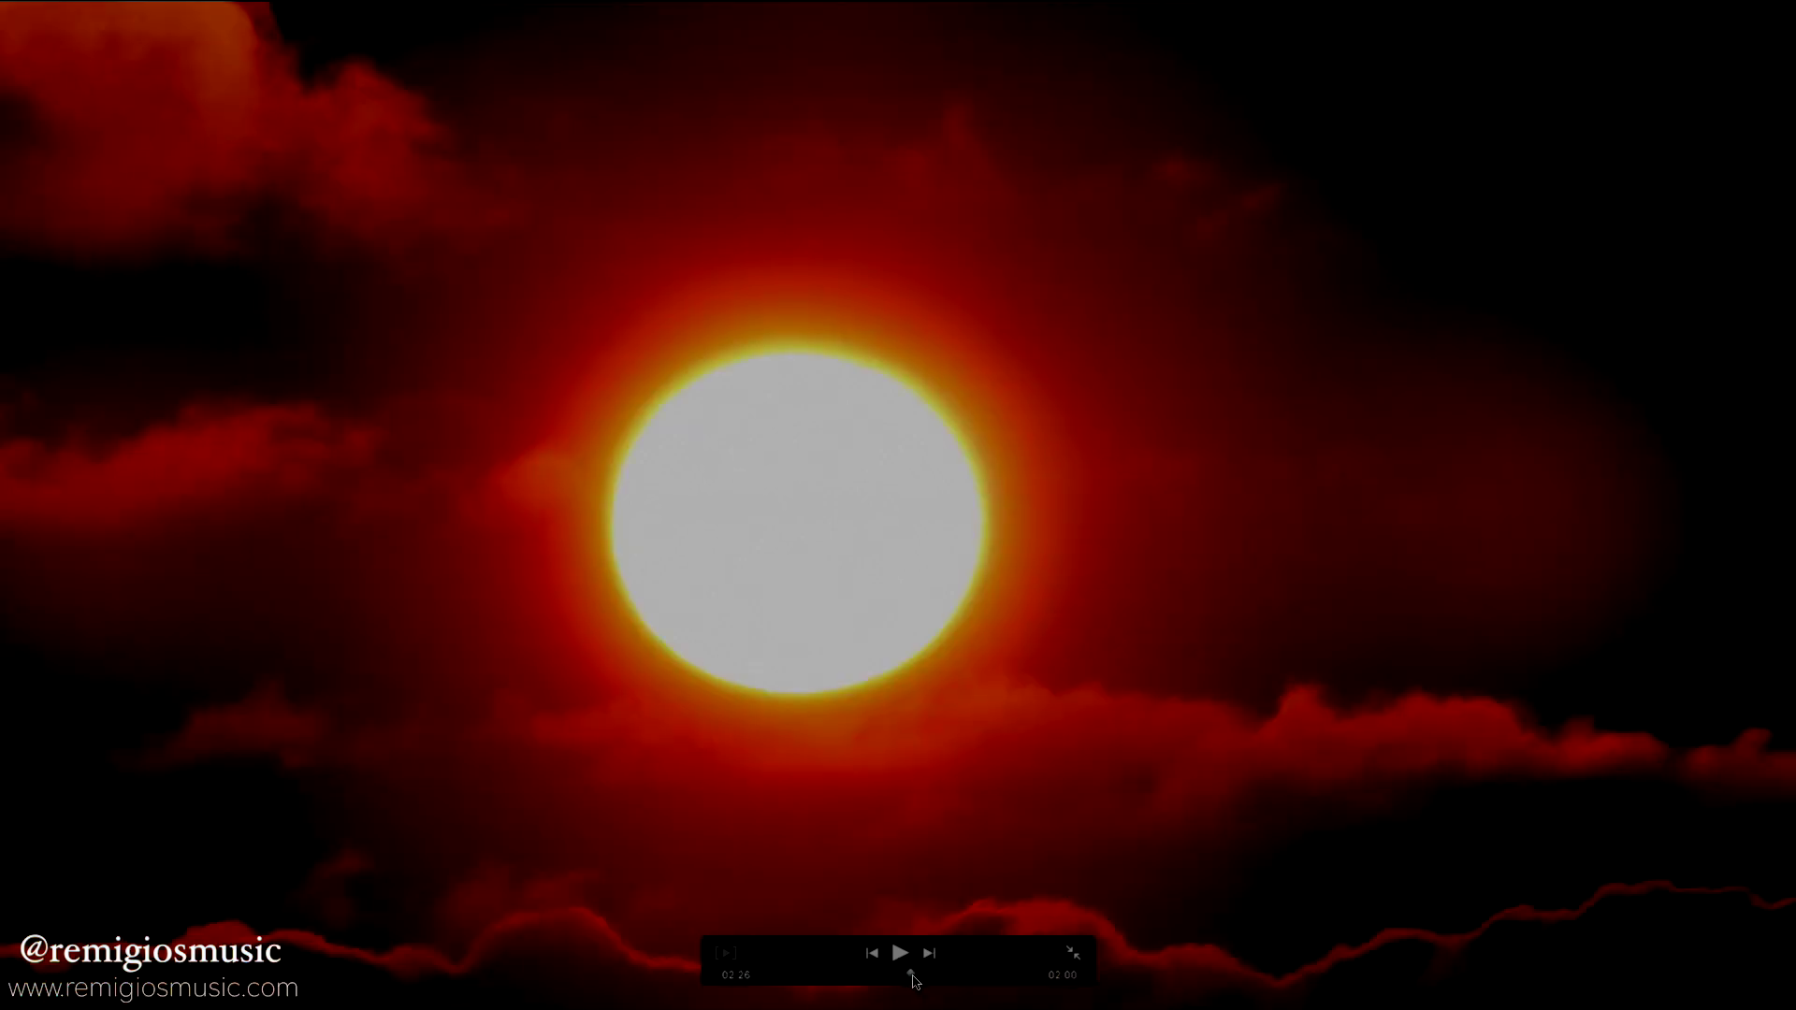